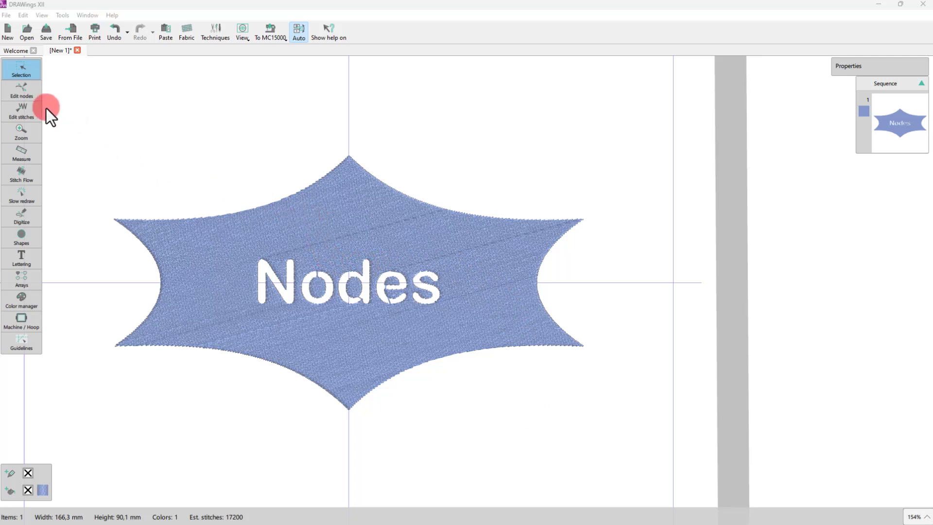
# Step: Start editing nodes on the blue six-pointed shape with the Nodes lettering
pyautogui.click(19, 90)
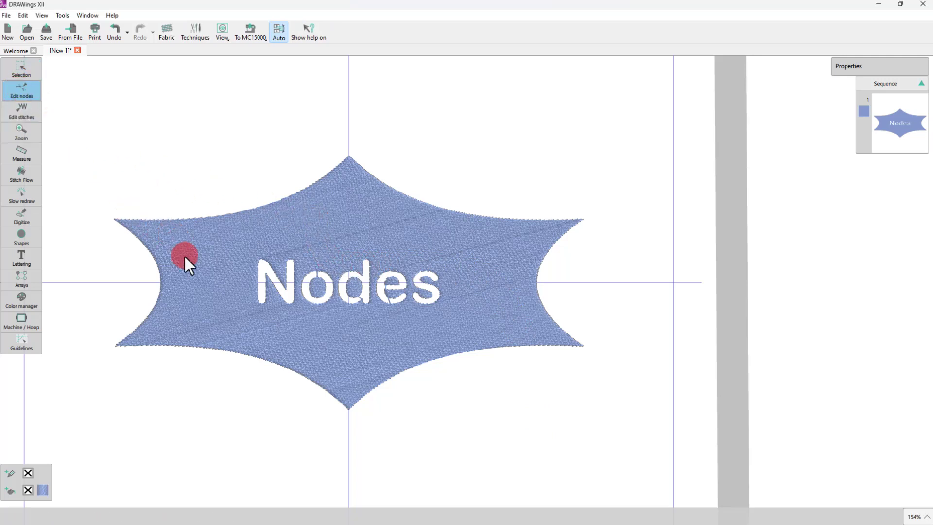
pyautogui.click(302, 234)
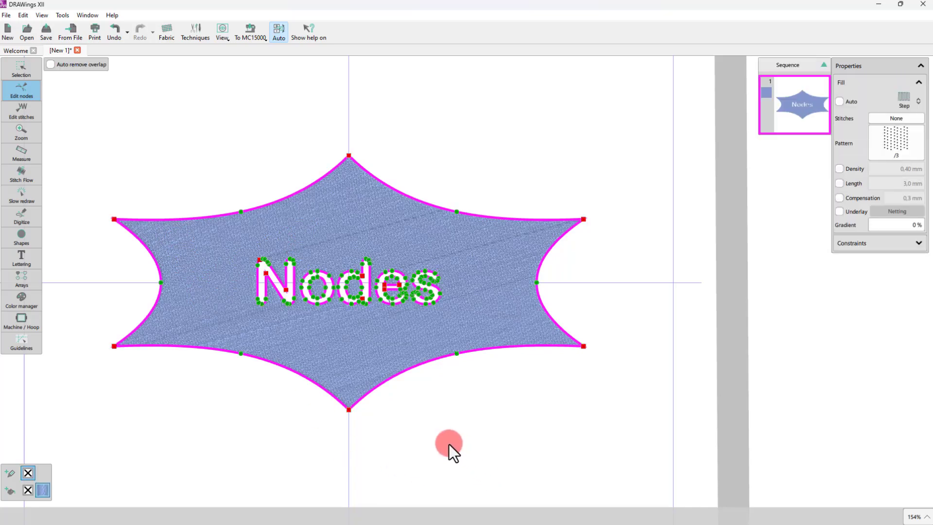
pyautogui.scroll(2, 276, 391)
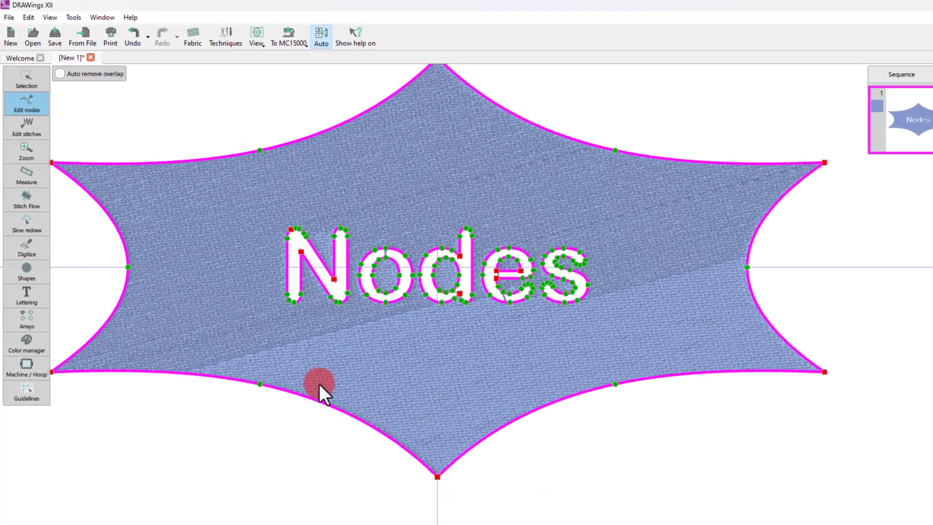
pyautogui.scroll(-2, 275, 366)
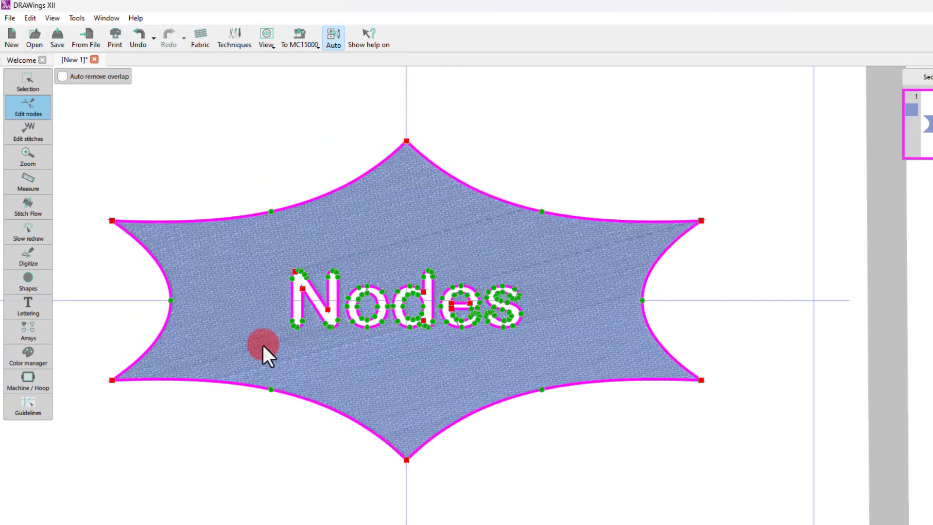
# Step: Select the curve node on the shape's upper-left edge, then select the top corner node instead
pyautogui.click(272, 213)
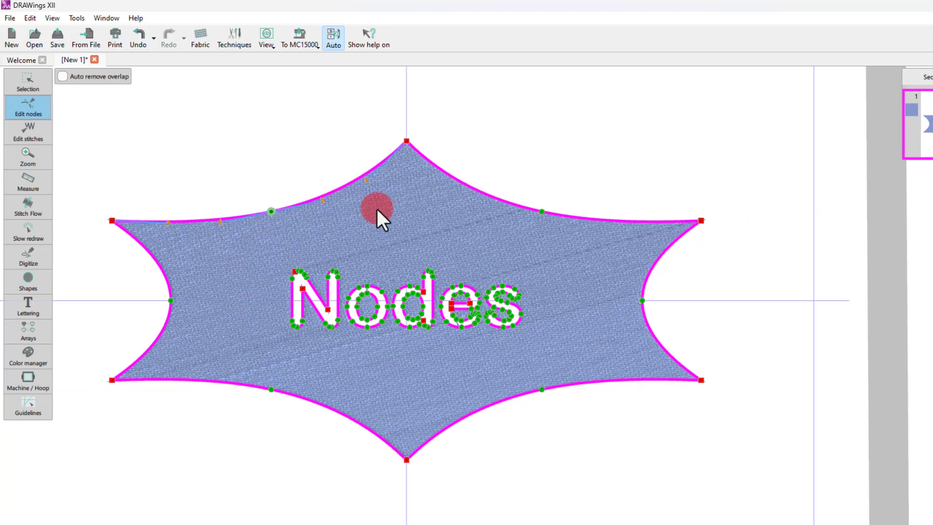
pyautogui.click(399, 152)
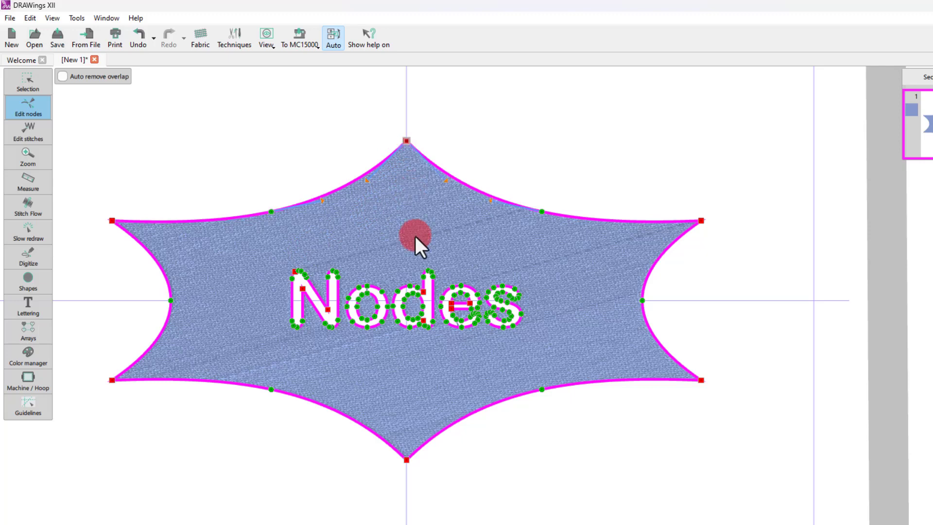
pyautogui.scroll(2, 402, 129)
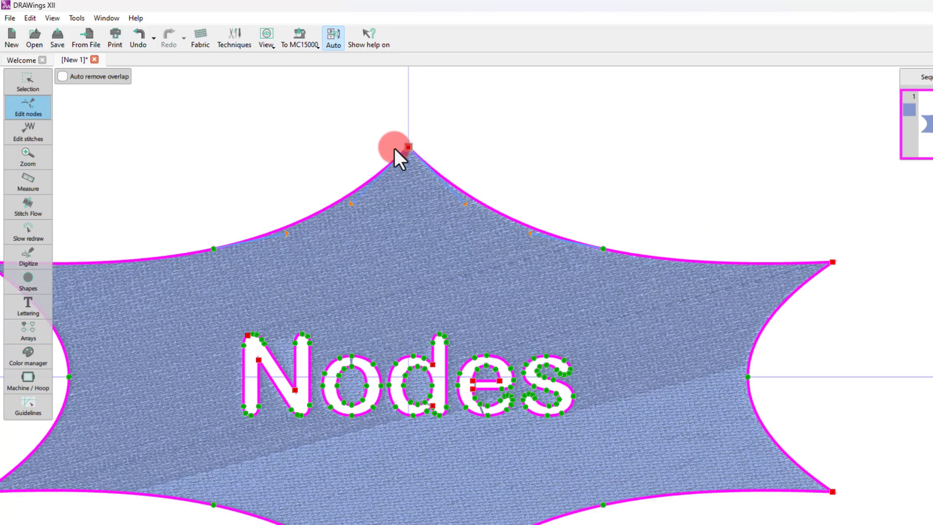
pyautogui.scroll(-2, 395, 157)
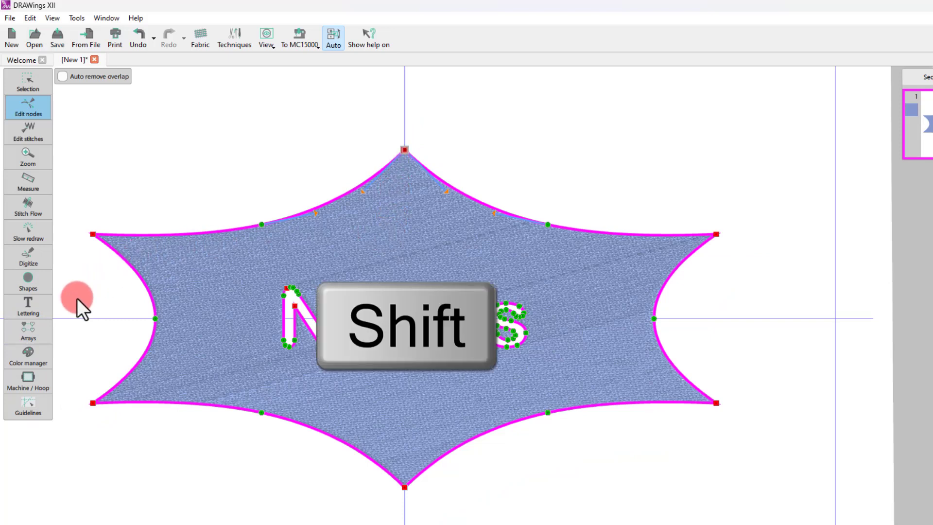
# Step: Select the range of five nodes from the upper-left to the upper-right corner and move them up slightly
pyautogui.keyDown('shift'); pyautogui.click(93, 234); pyautogui.keyUp('shift')
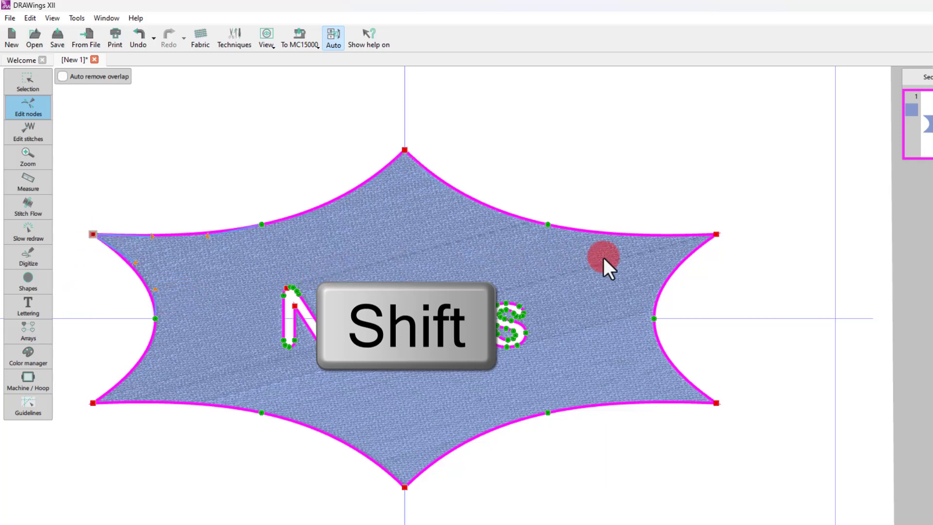
pyautogui.click(715, 235)
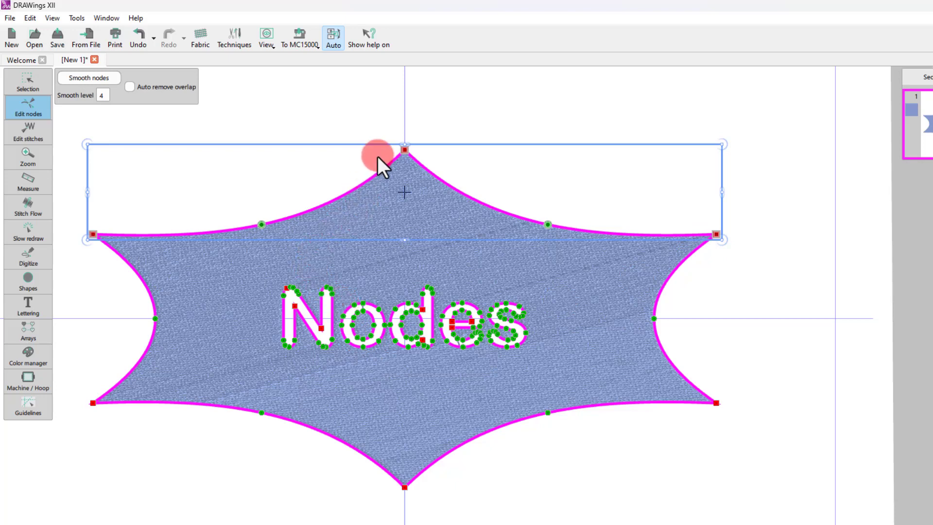
pyautogui.moveTo(377, 165)
pyautogui.mouseDown()
pyautogui.moveTo(374, 130)
pyautogui.moveTo(375, 146)
pyautogui.mouseUp()
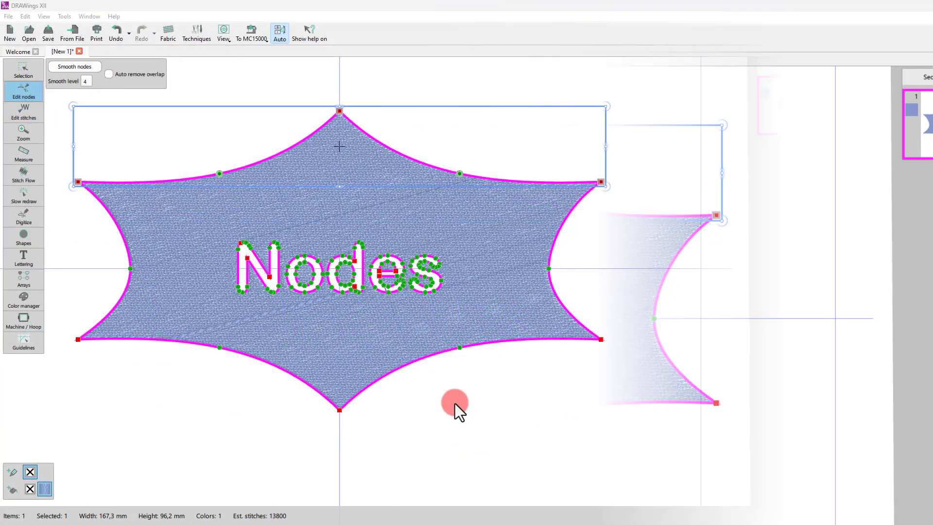
pyautogui.scroll(-1, 314, 205)
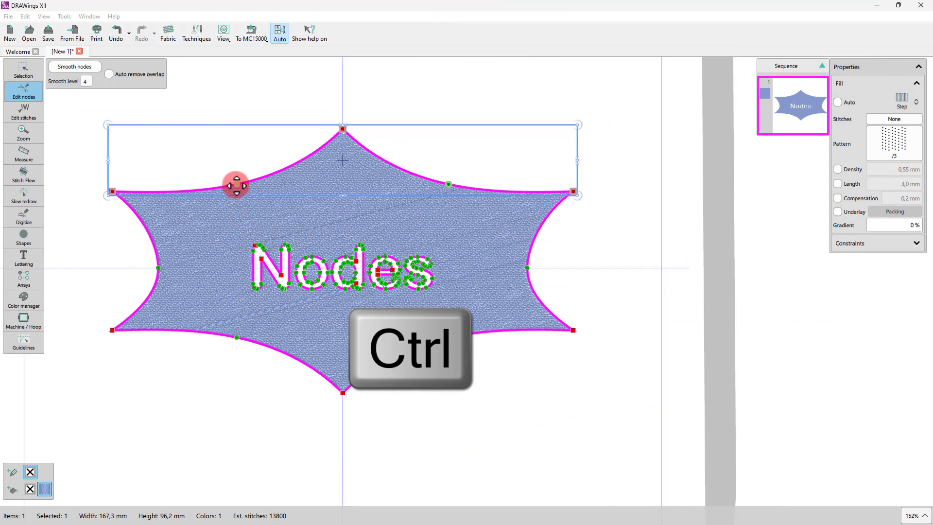
# Step: Remove the two curve nodes and the top corner node from the selection, and add the upper-right curve node back
pyautogui.keyDown('ctrl'); pyautogui.click(449, 185); pyautogui.keyUp('ctrl')
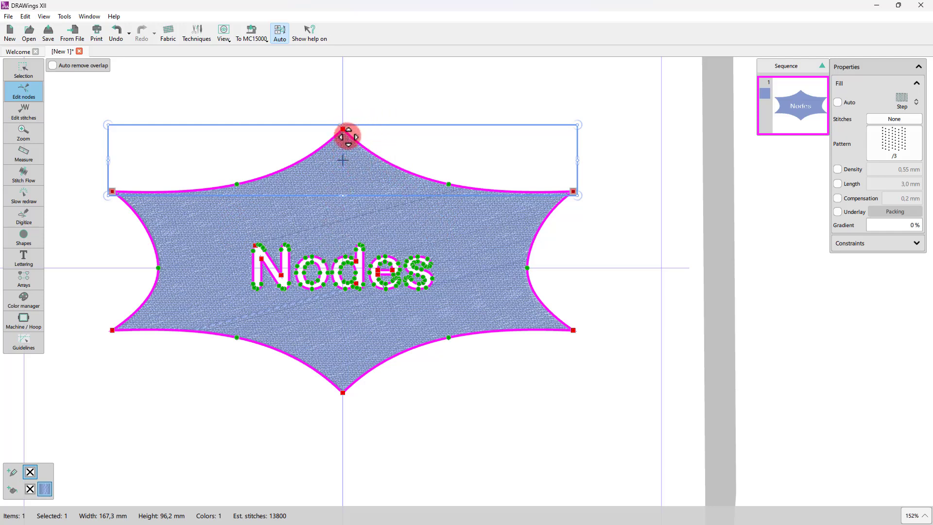
pyautogui.click(446, 184)
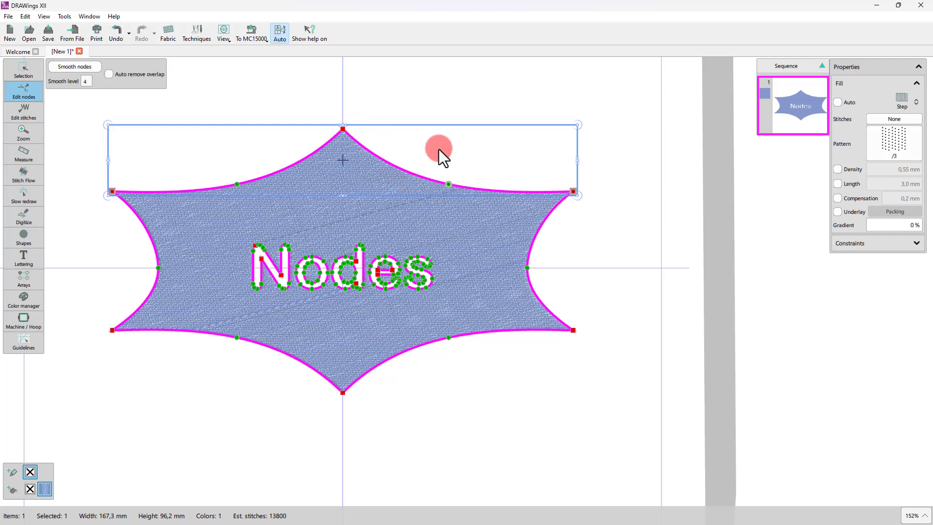
pyautogui.click(307, 169)
# Step: Select only the two curve nodes on the upper-left and upper-right edges and move them slightly up and left
pyautogui.click(236, 185)
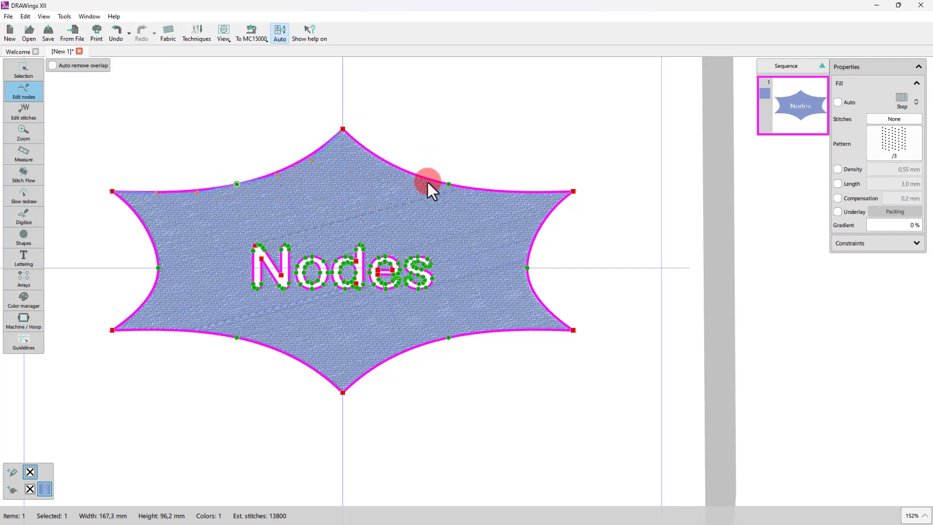
pyautogui.keyDown('shift'); pyautogui.click(447, 185); pyautogui.keyUp('shift')
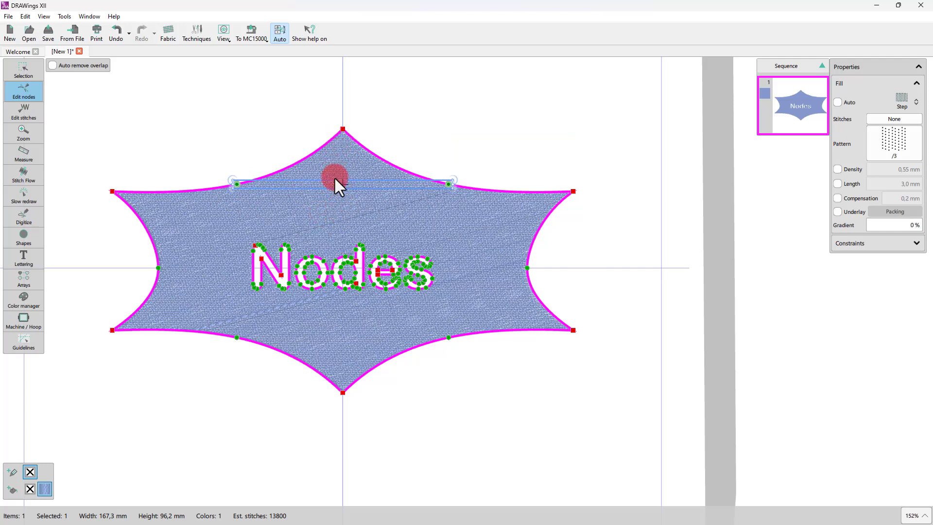
pyautogui.moveTo(295, 181)
pyautogui.mouseDown()
pyautogui.moveTo(297, 169)
pyautogui.moveTo(294, 191)
pyautogui.moveTo(291, 179)
pyautogui.mouseUp()
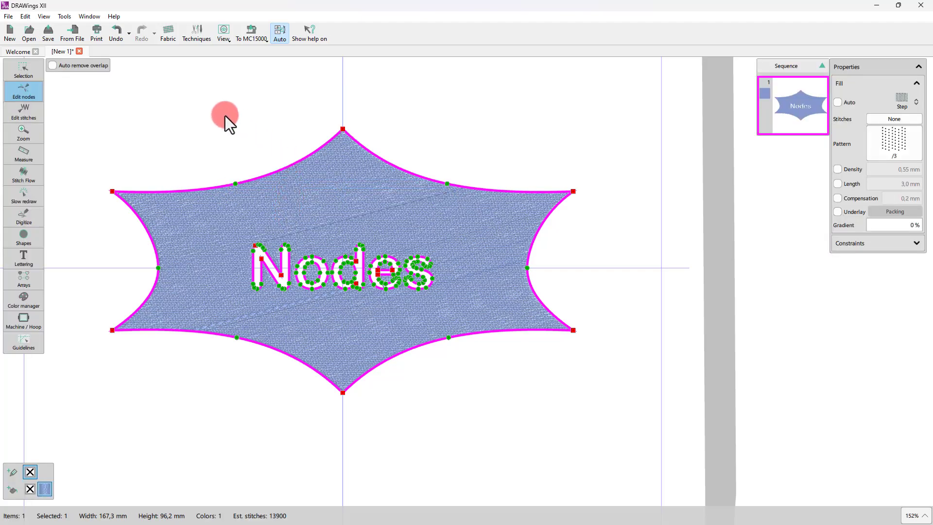
# Step: Box-select the three nodes around the top point, then select the three left-end nodes and add the three right-end ones
pyautogui.moveTo(209, 111); pyautogui.dragTo(465, 214)
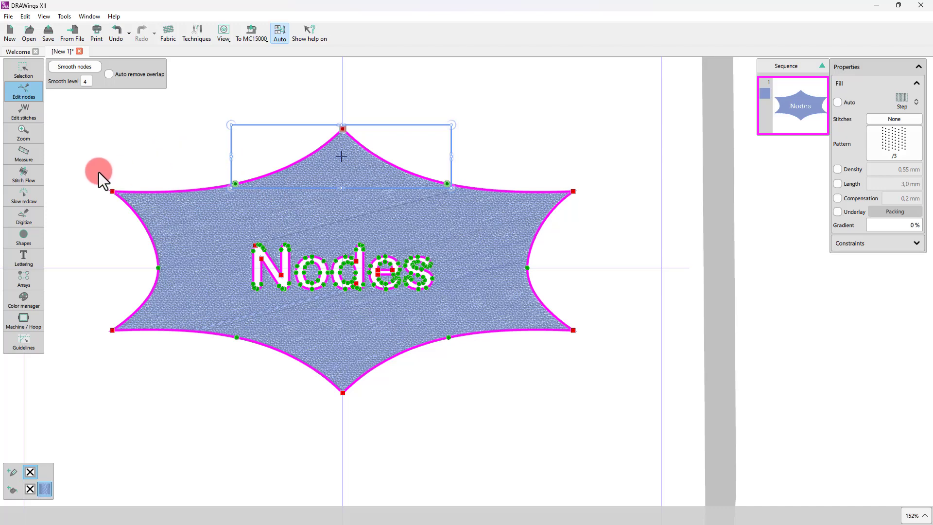
pyautogui.moveTo(82, 170); pyautogui.dragTo(182, 346)
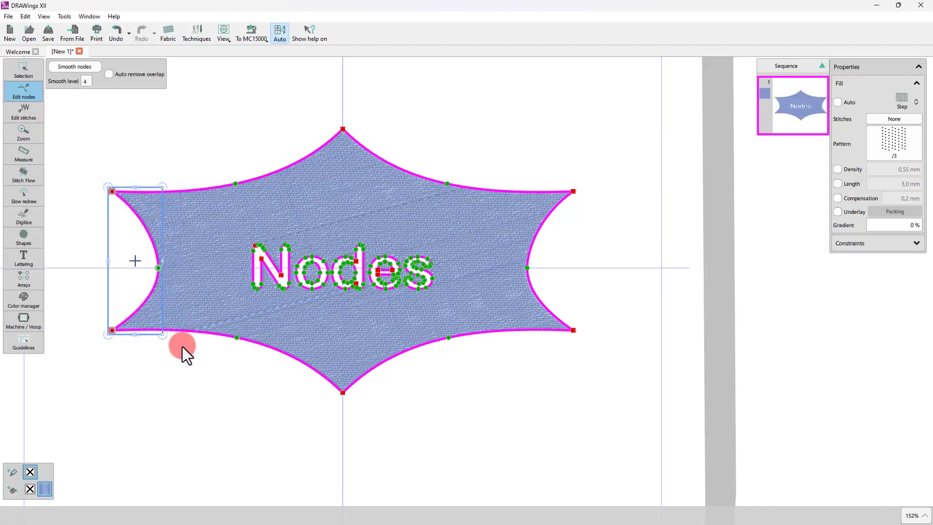
pyautogui.moveTo(496, 159); pyautogui.dragTo(607, 381)
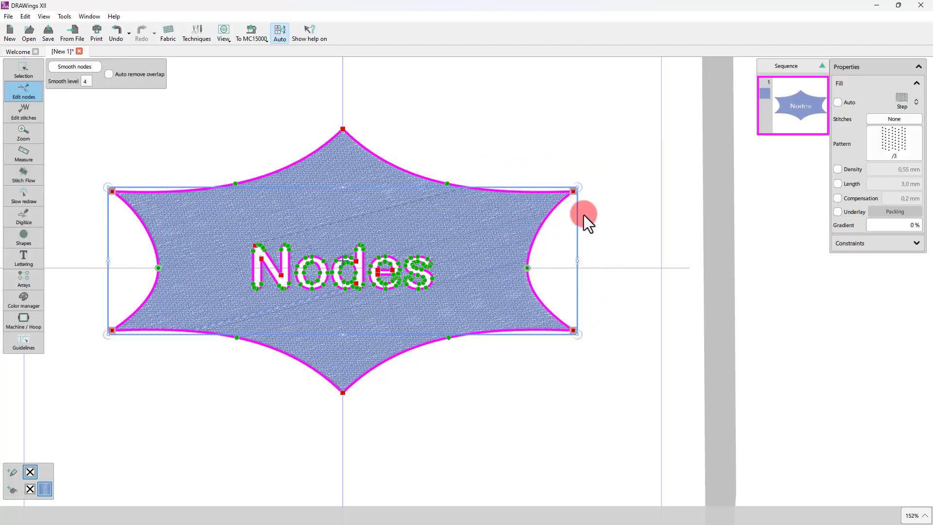
# Step: Rotate the six selected end nodes slightly clockwise and undo the rotation
pyautogui.moveTo(581, 184); pyautogui.dragTo(591, 254)
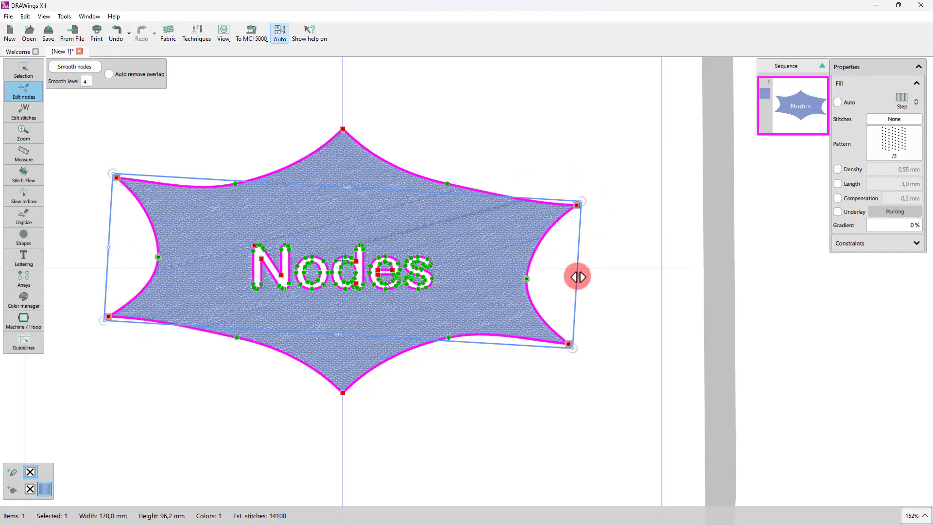
pyautogui.hotkey('ctrl', 'z')
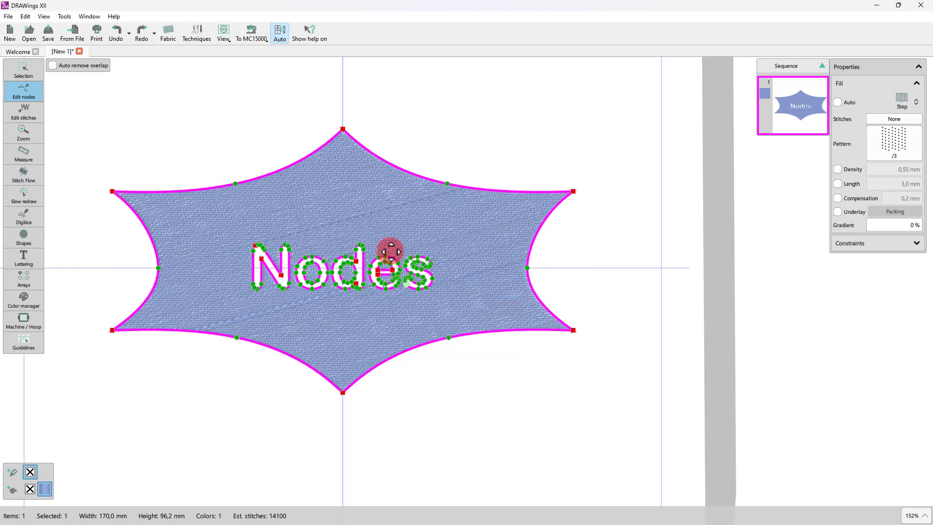
# Step: Select the upper-left curve node, box-select the three nodes around the top point, and clear the selection
pyautogui.click(236, 185)
pyautogui.scroll(3, 217, 184)
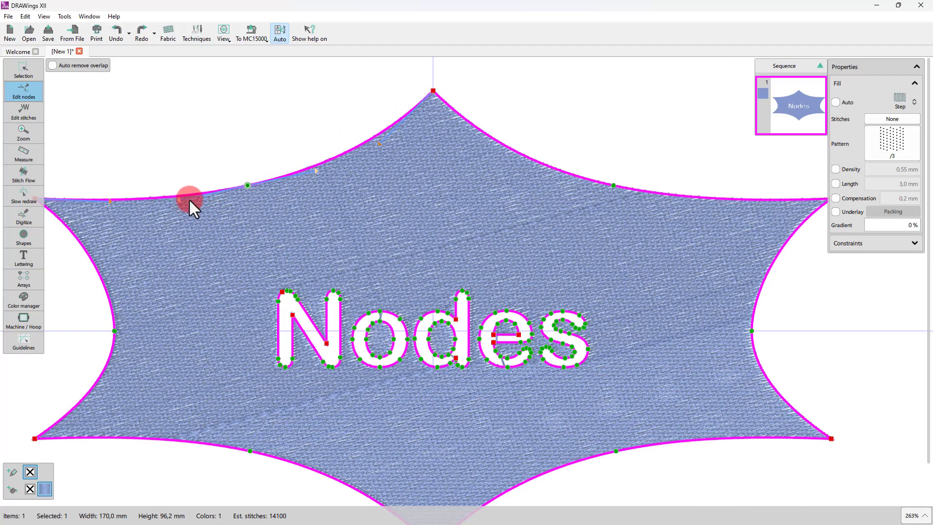
pyautogui.scroll(-2, 232, 177)
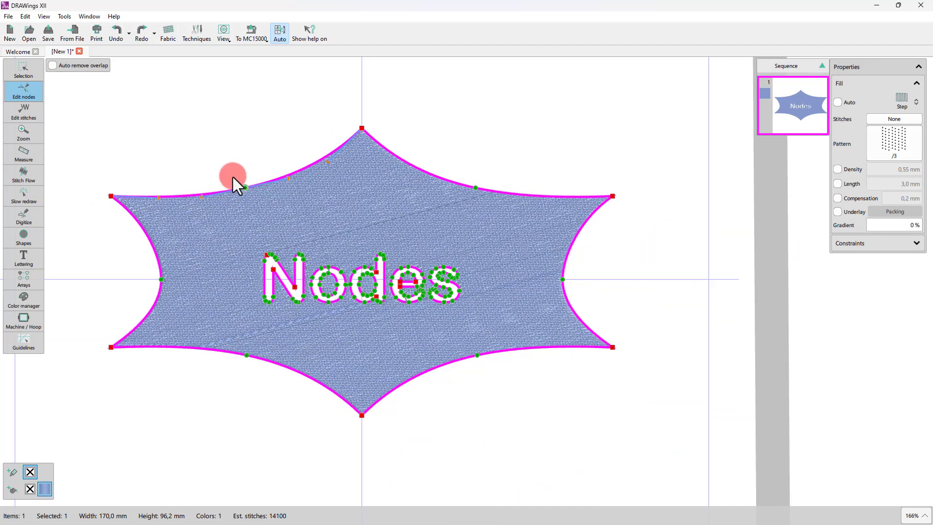
pyautogui.moveTo(227, 120); pyautogui.dragTo(488, 228)
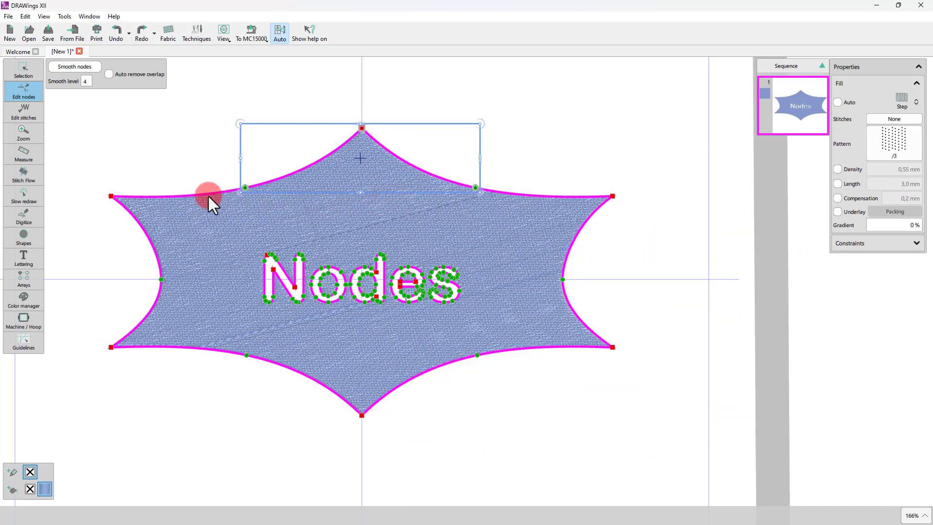
pyautogui.click(202, 170)
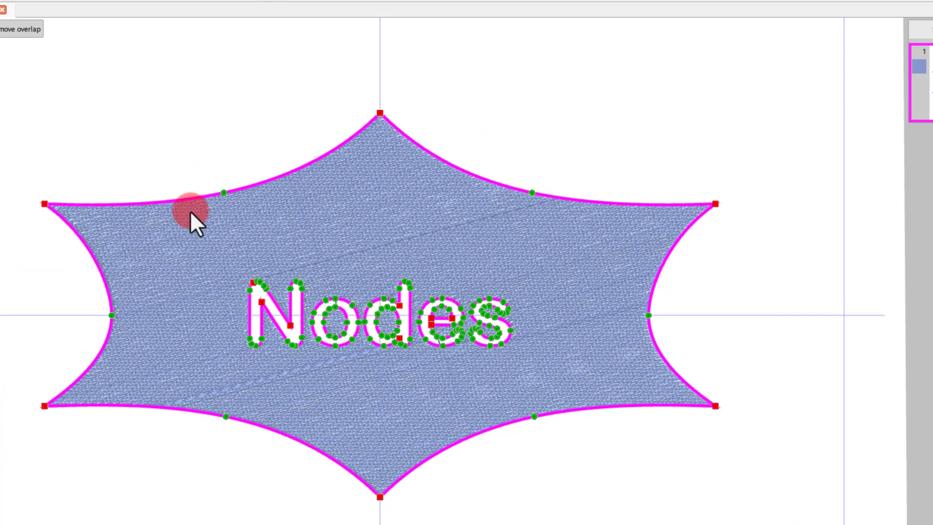
# Step: Use Select polyline to select all nodes of the outer outline, then those of the inner outline of the letter o
pyautogui.rightClick(222, 193)
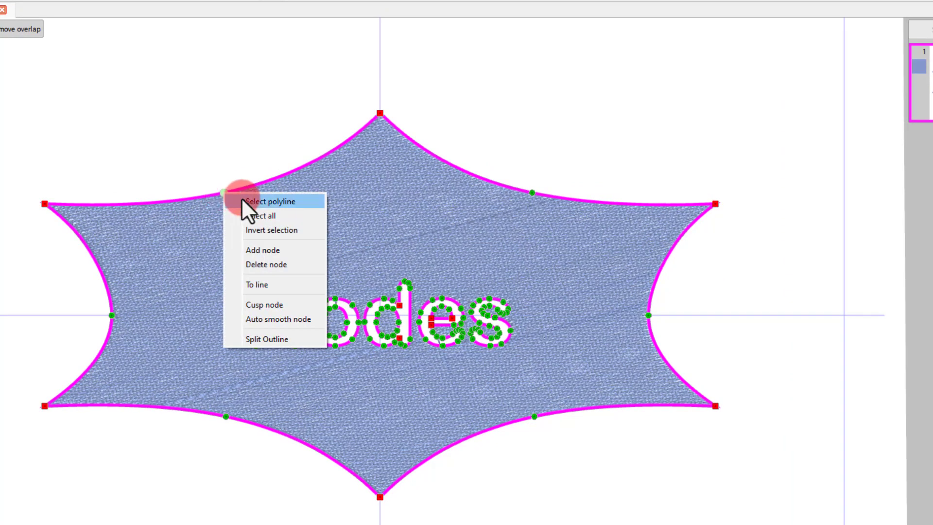
pyautogui.click(269, 201)
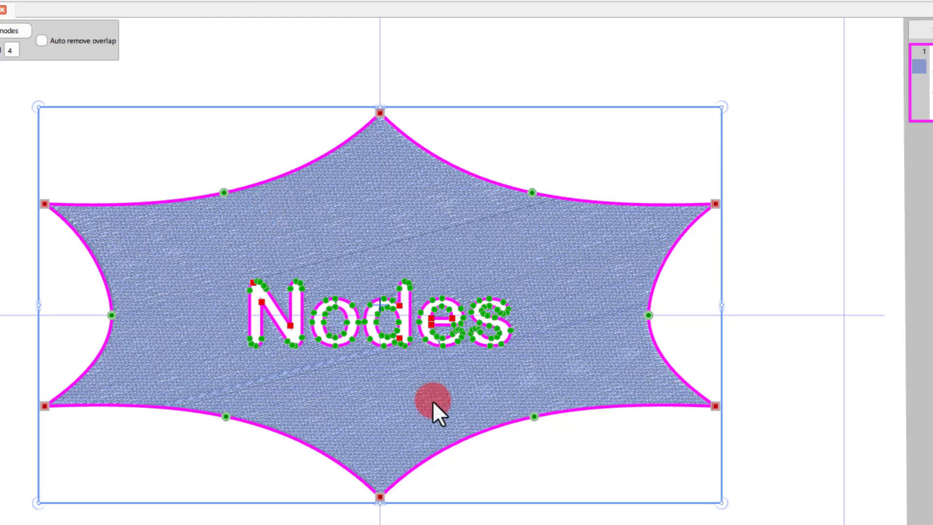
pyautogui.rightClick(348, 319)
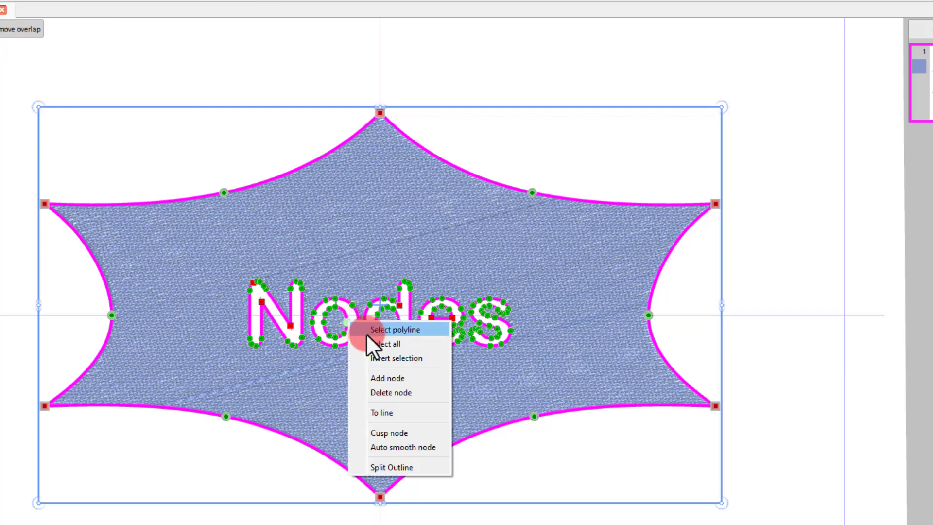
pyautogui.click(367, 333)
pyautogui.click(365, 334)
pyautogui.scroll(3, 333, 316)
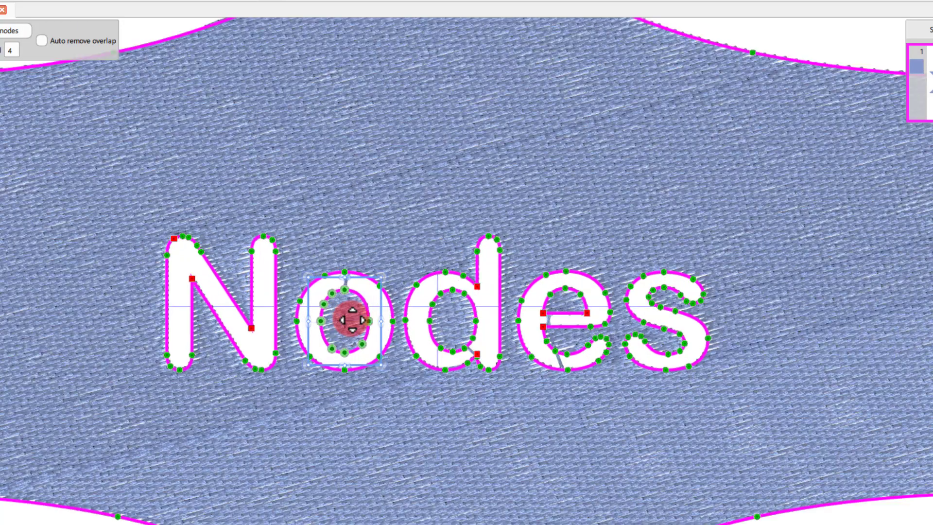
pyautogui.scroll(-2, 304, 301)
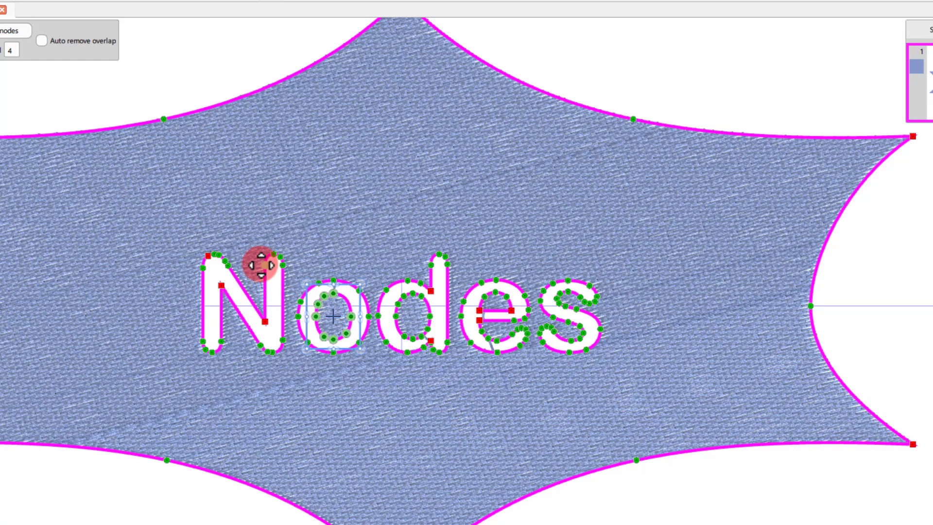
# Step: Select all nodes of the object, including the outer outline and every letter
pyautogui.rightClick(218, 254)
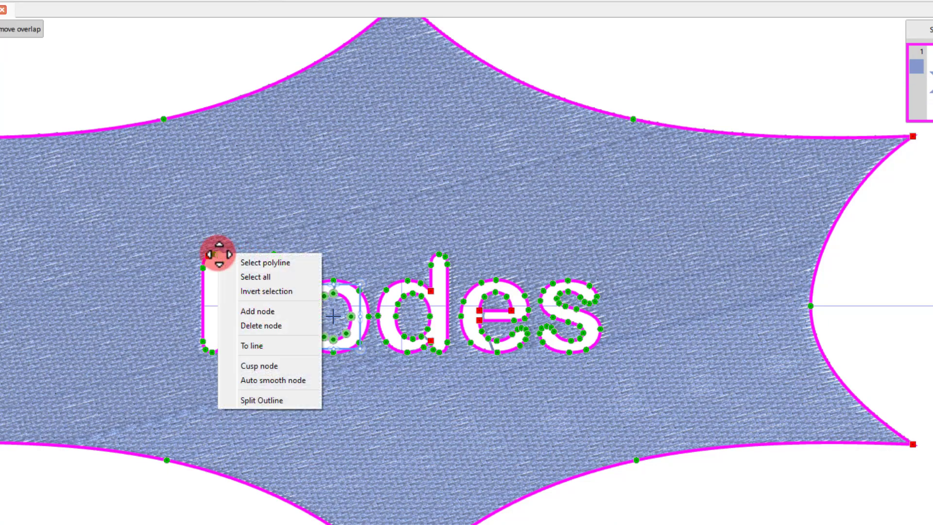
pyautogui.click(247, 271)
pyautogui.scroll(-1, 248, 271)
pyautogui.scroll(-2, 248, 270)
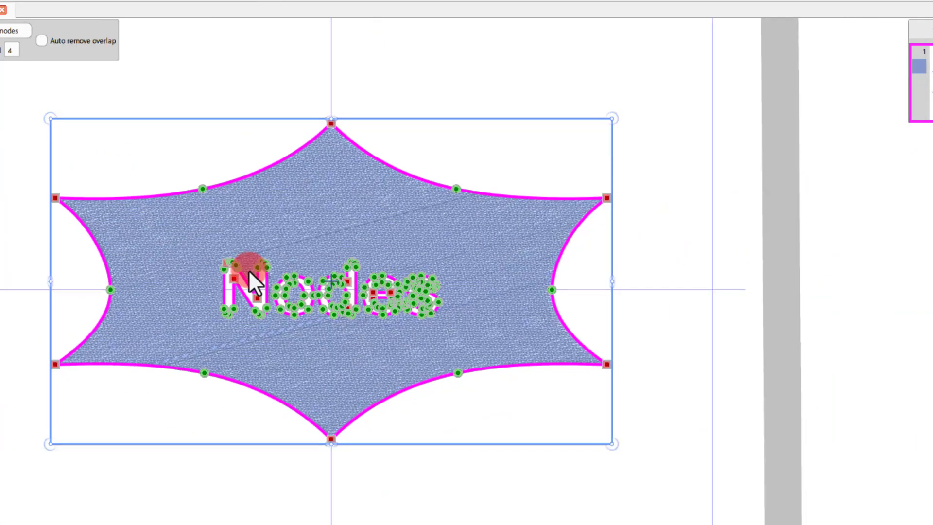
# Step: Box-select all nodes of the lettering, then use Select all to select every node of the object
pyautogui.click(246, 258)
pyautogui.moveTo(216, 250); pyautogui.dragTo(444, 332)
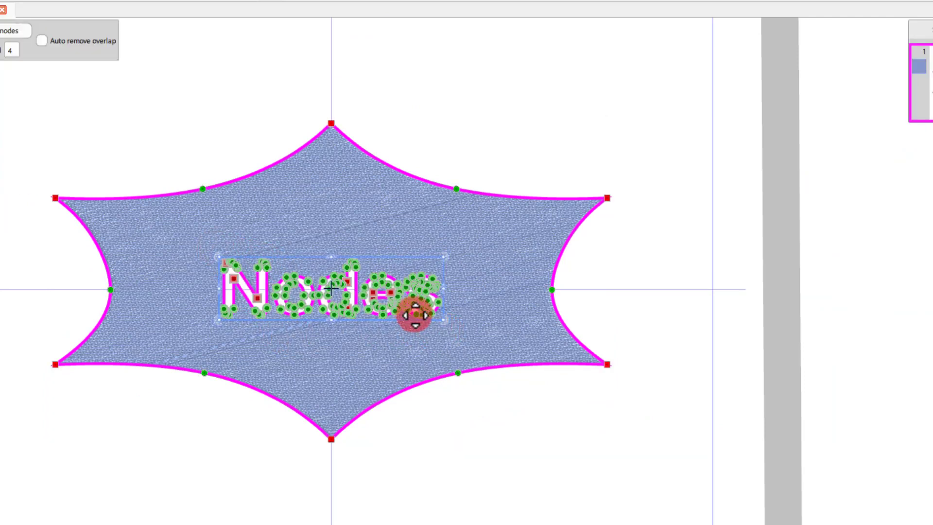
pyautogui.rightClick(412, 307)
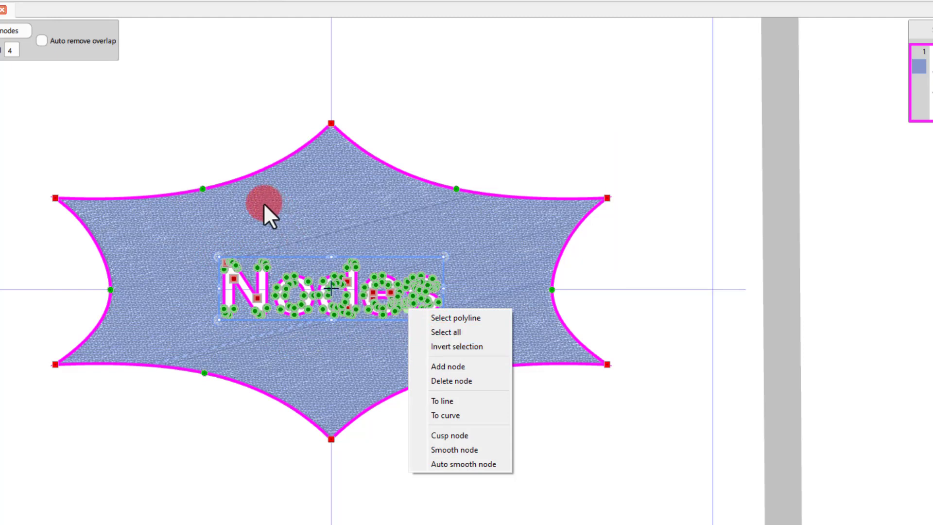
pyautogui.rightClick(200, 187)
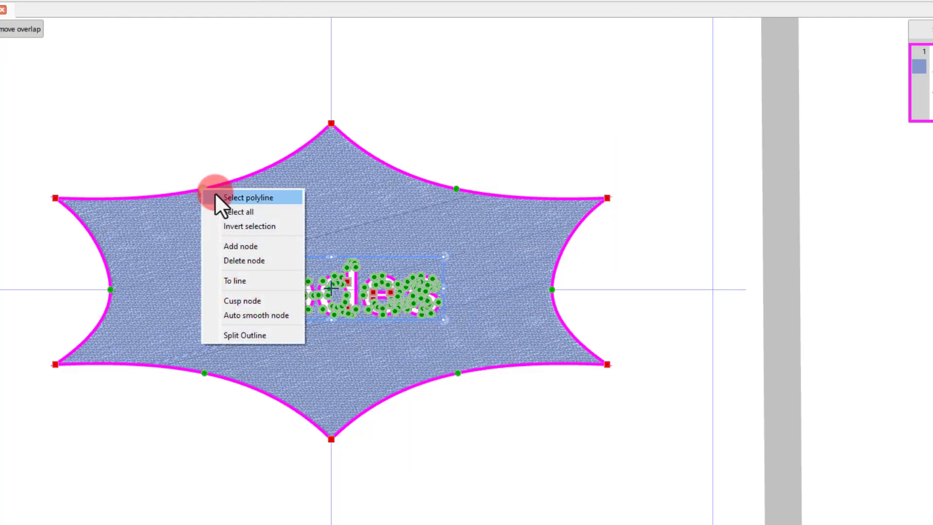
pyautogui.click(228, 207)
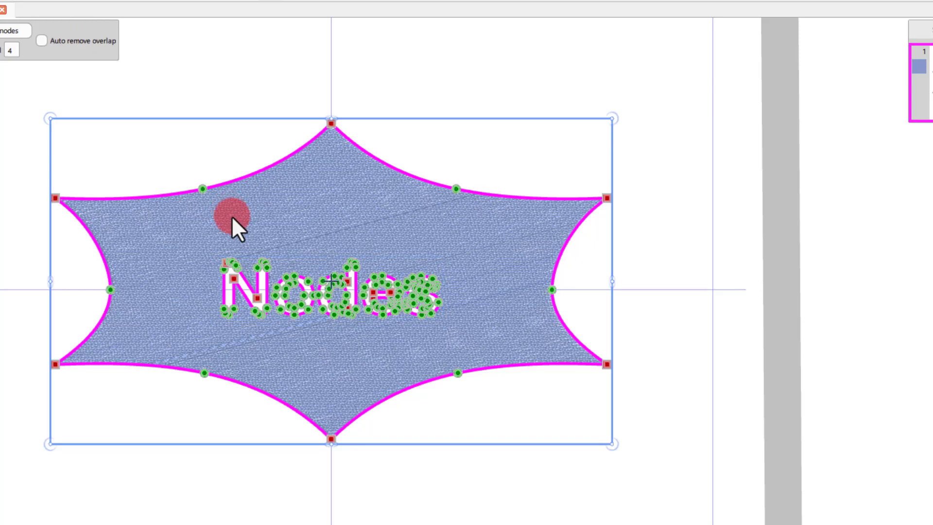
# Step: Select the nodes of the outer outline with Select polyline, then invert the selection
pyautogui.click(204, 189)
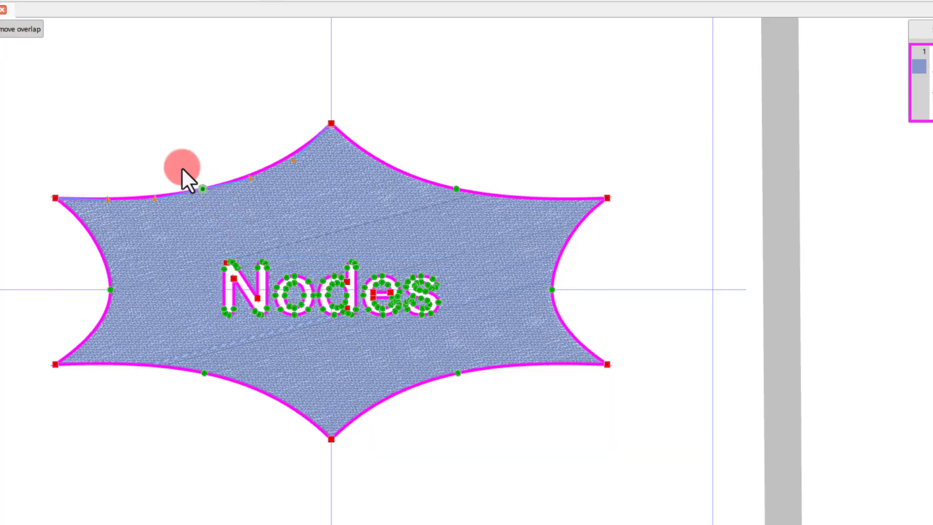
pyautogui.rightClick(202, 187)
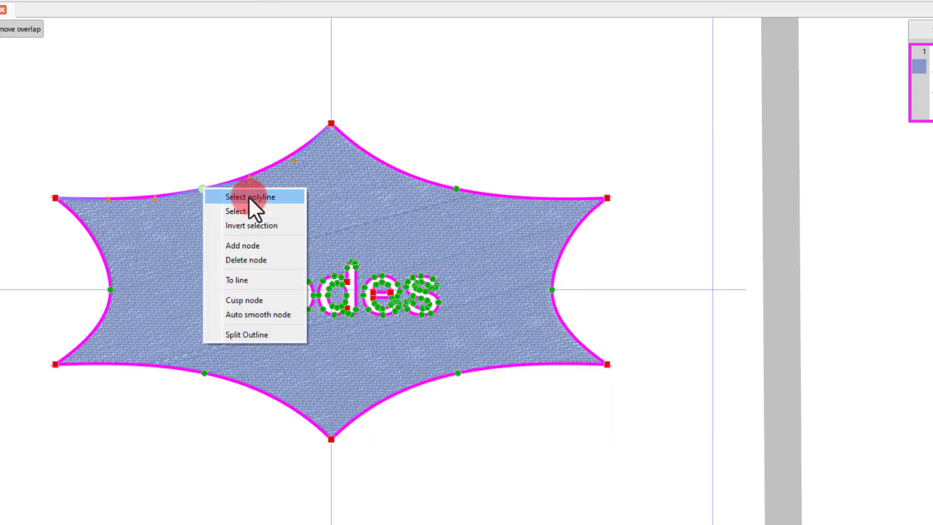
pyautogui.click(248, 196)
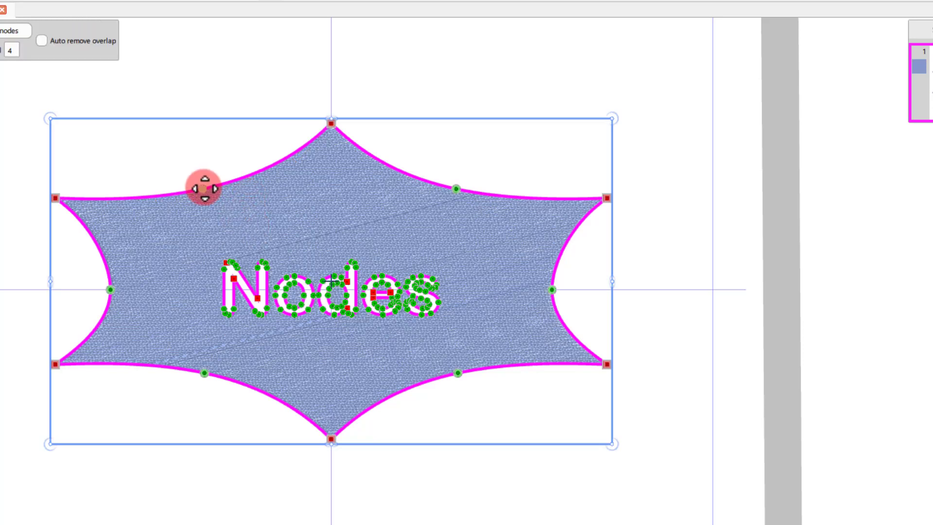
pyautogui.rightClick(203, 188)
pyautogui.click(249, 225)
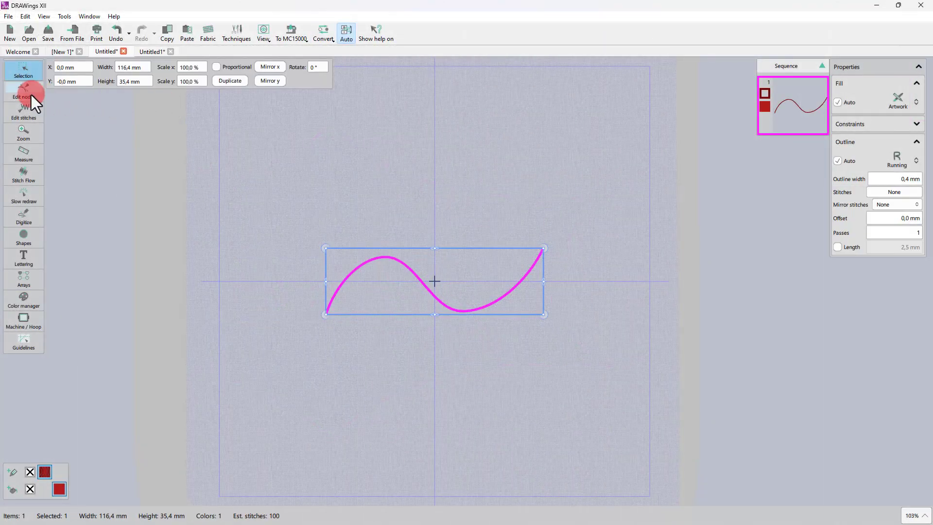
# Step: Edit the nodes of the wavy curve, add a node on the segment between its two middle nodes, and select the added node
pyautogui.click(25, 91)
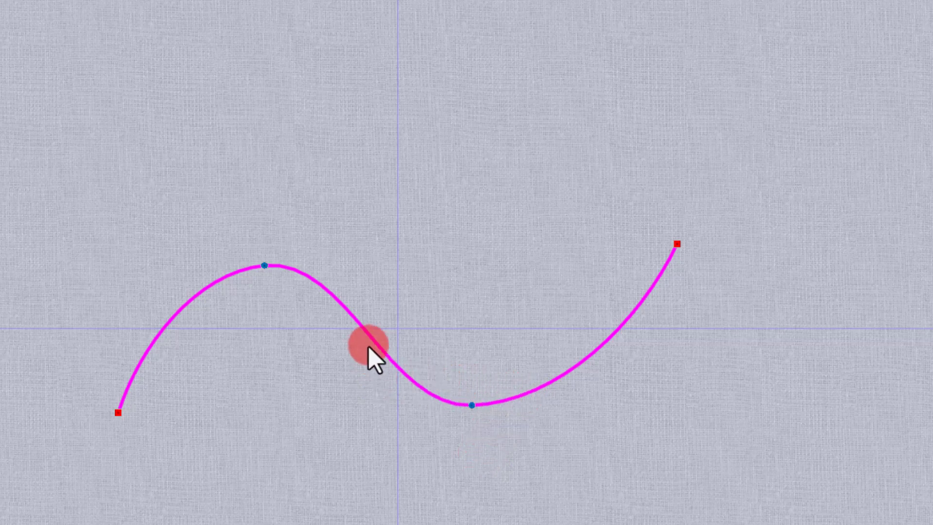
pyautogui.rightClick(342, 303)
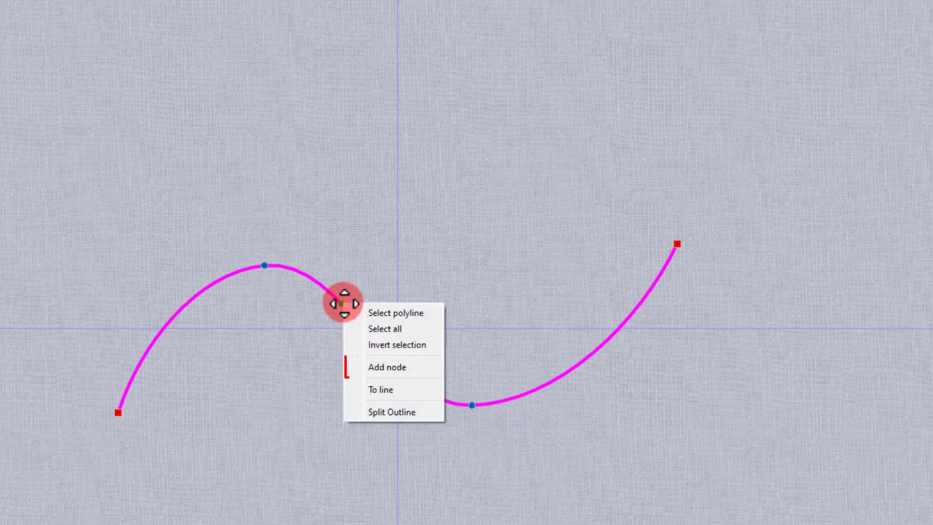
pyautogui.click(370, 373)
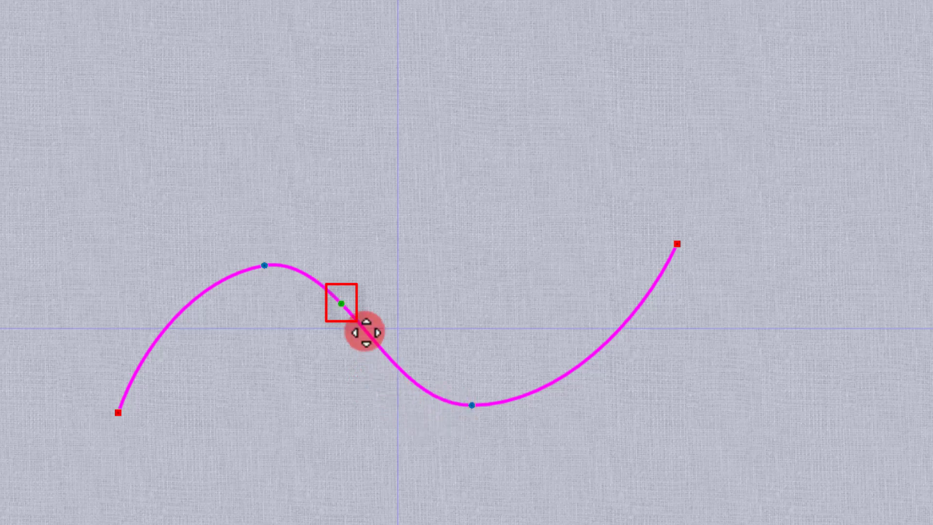
pyautogui.click(343, 304)
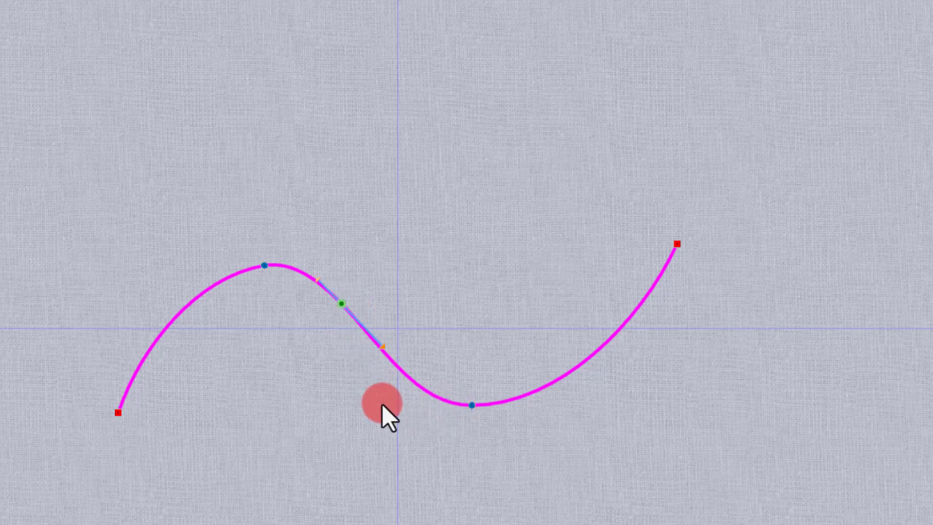
# Step: Add one node halfway along the curve's last segment and one halfway along its first segment, and clear the node selection
pyautogui.click(587, 359)
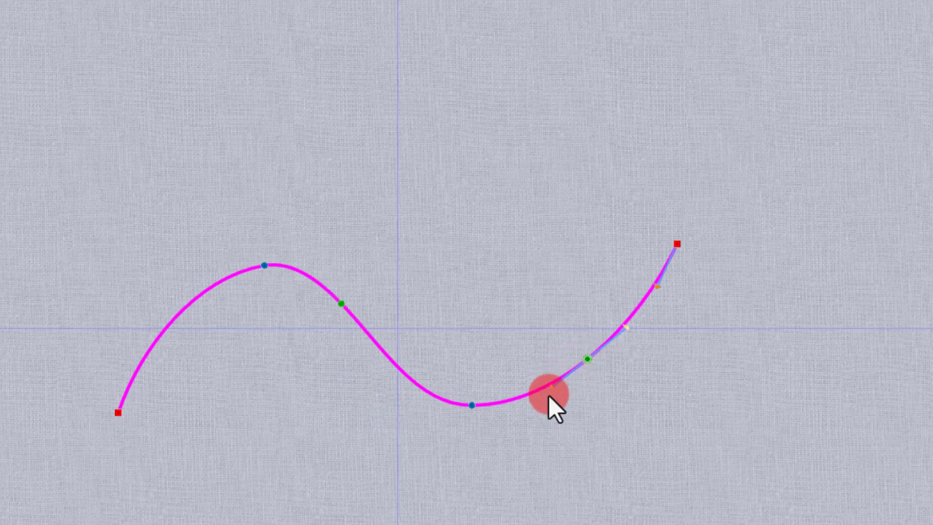
pyautogui.click(174, 320)
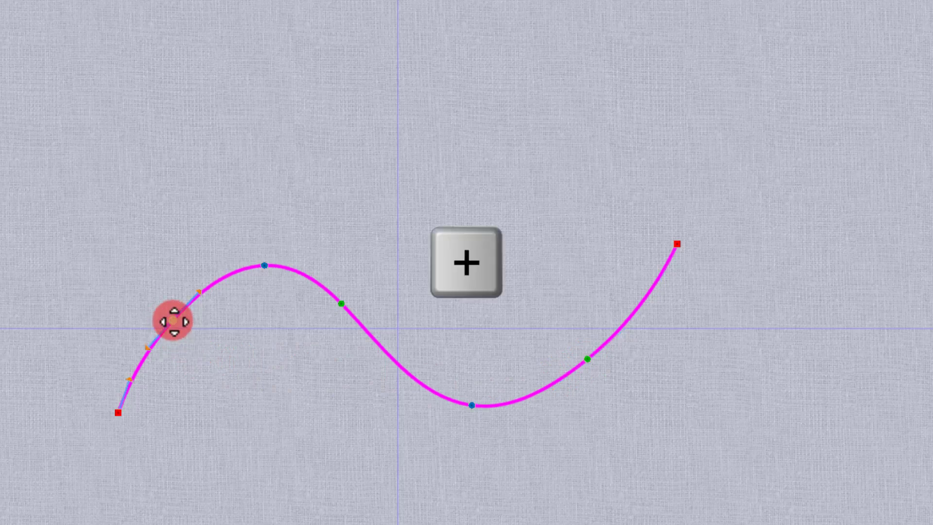
pyautogui.click(267, 419)
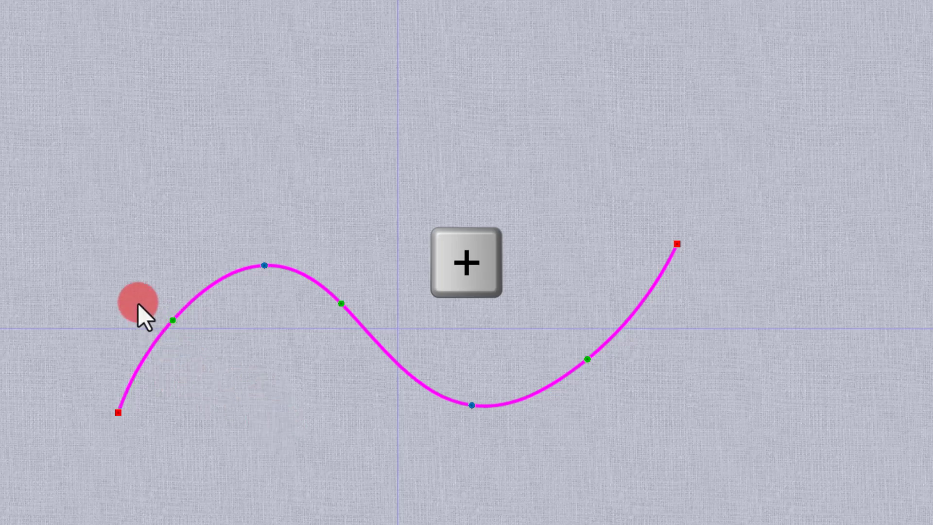
# Step: Select the added nodes on the first and middle slopes in turn, and change the one on the last slope to a cusp node
pyautogui.click(173, 320)
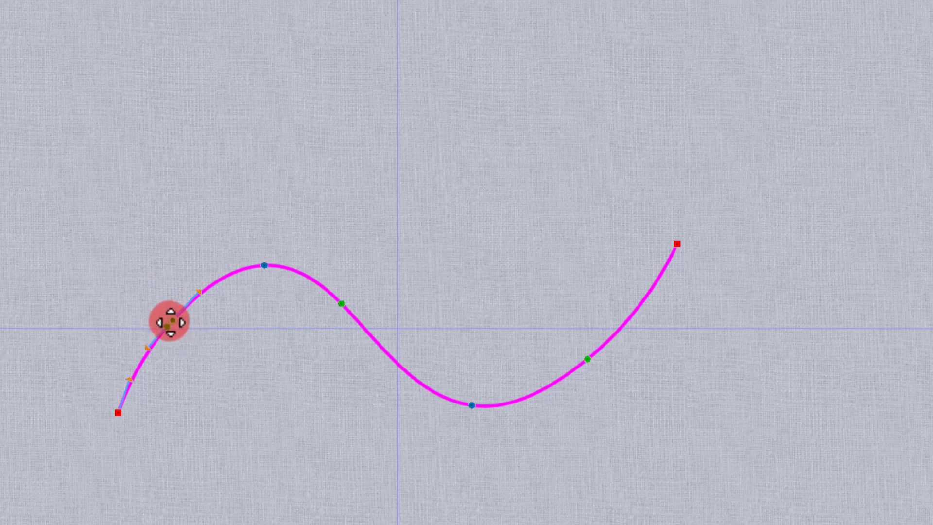
pyautogui.click(341, 304)
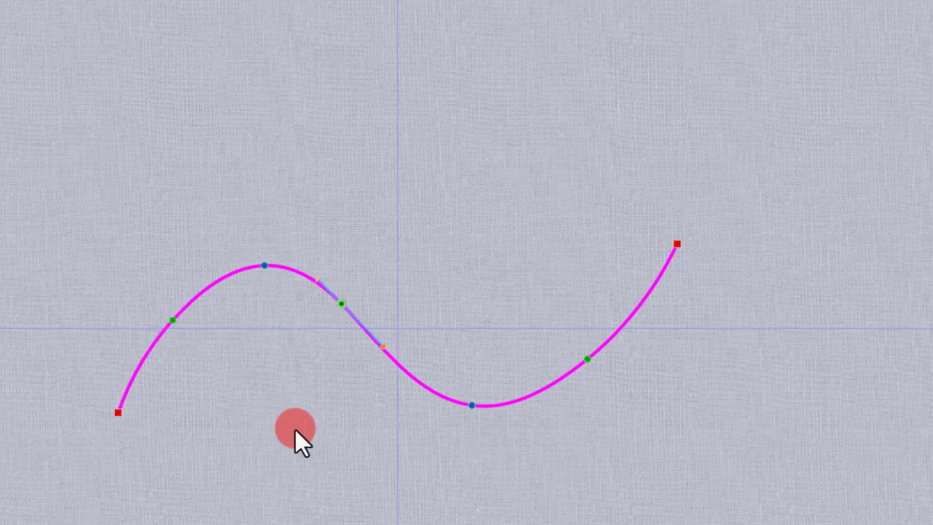
pyautogui.click(171, 320)
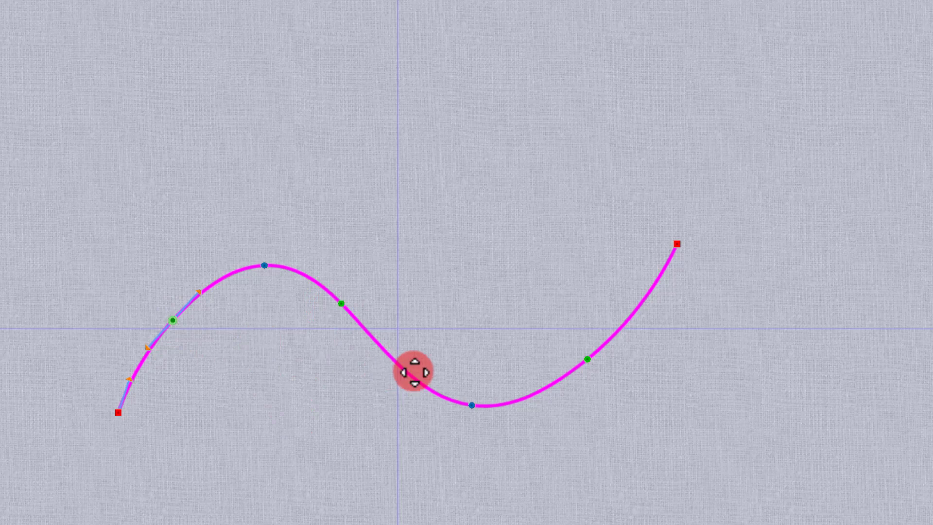
pyautogui.rightClick(588, 359)
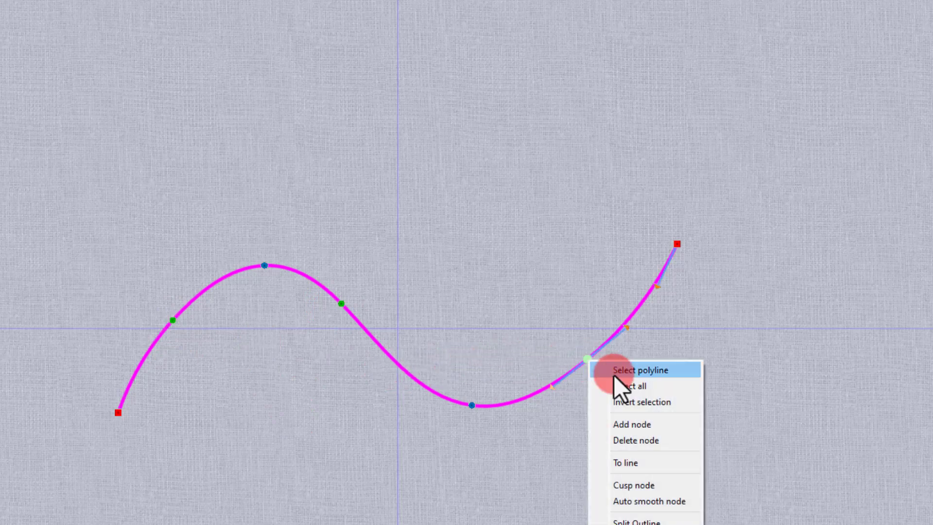
pyautogui.click(641, 491)
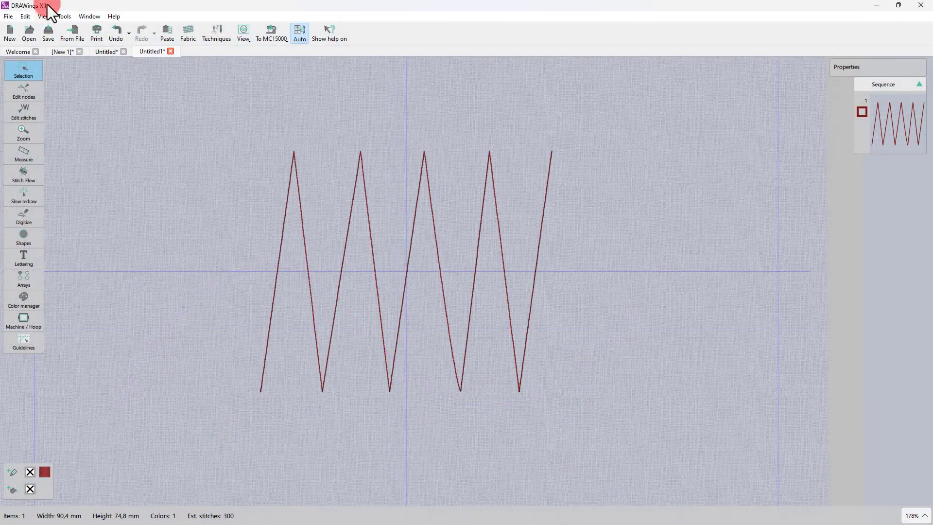
# Step: Edit the nodes of the zigzag line, box-select its five top nodes, add a node before each of them, and clear the selection
pyautogui.click(25, 94)
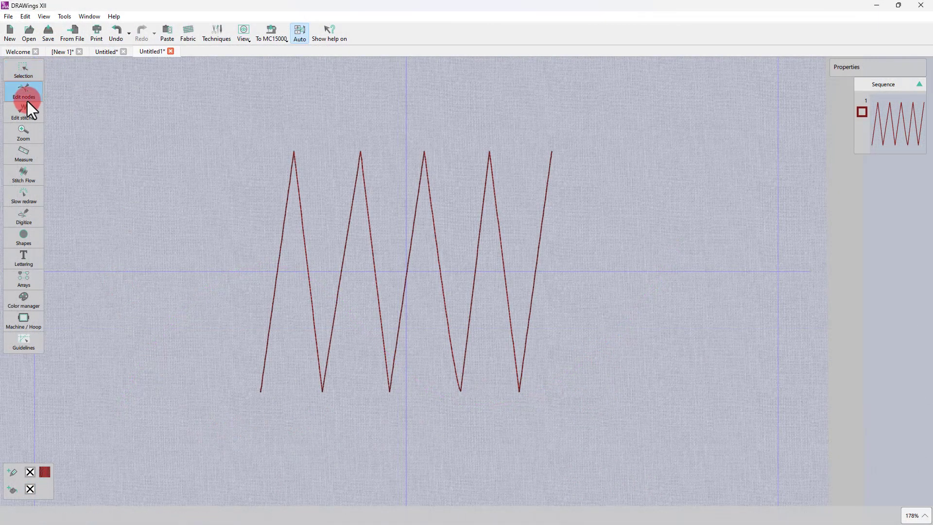
pyautogui.click(287, 193)
pyautogui.click(179, 435)
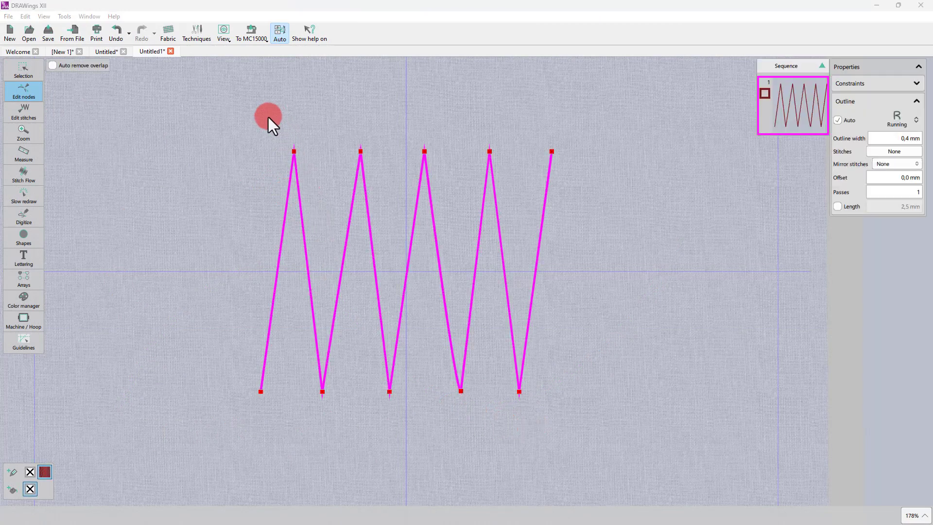
pyautogui.moveTo(269, 118); pyautogui.dragTo(594, 175)
pyautogui.press('+')
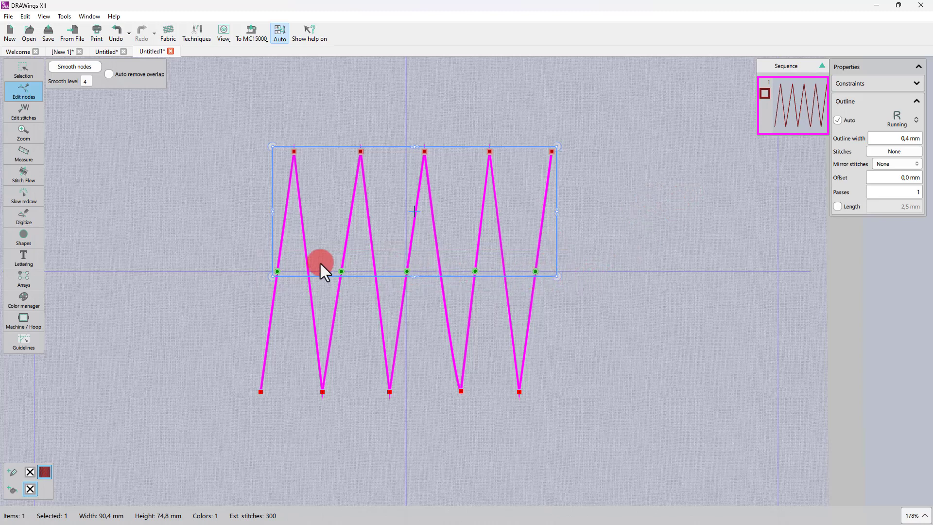
pyautogui.click(226, 192)
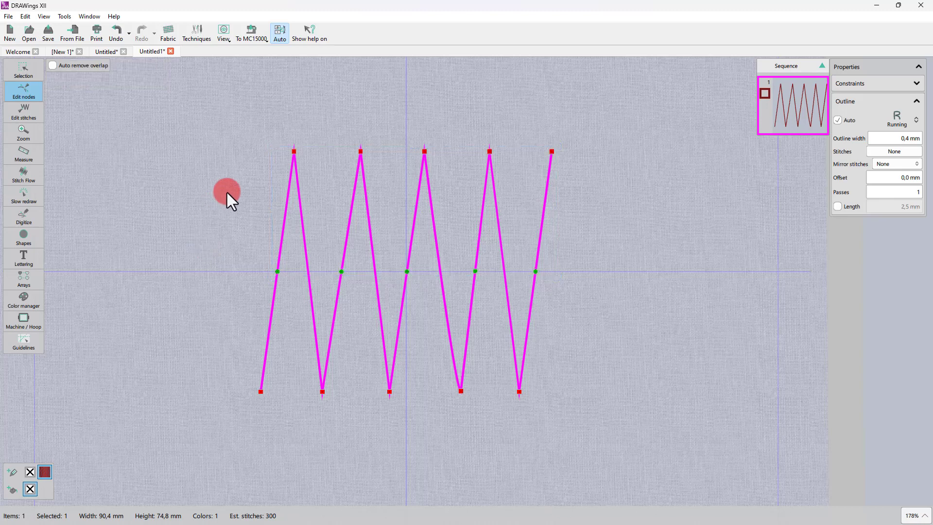
pyautogui.click(258, 113)
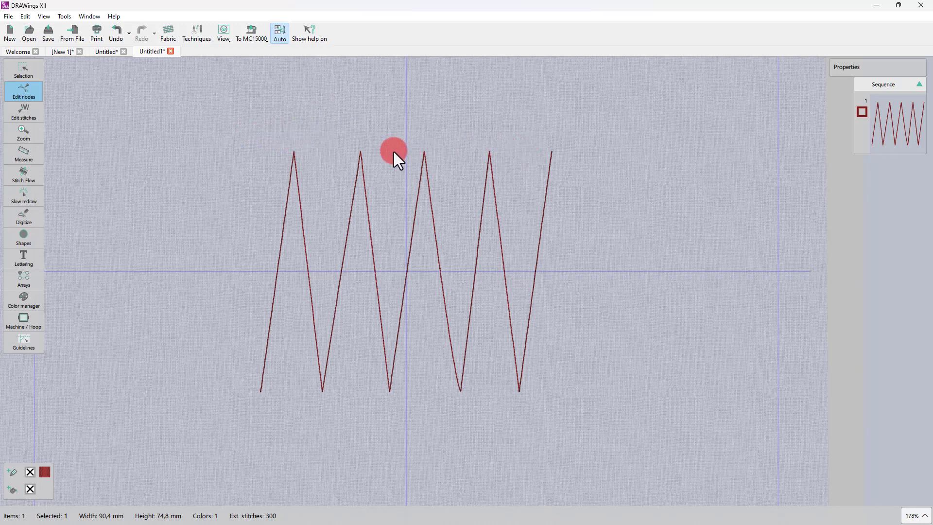
# Step: Reselect the zigzag line for node editing and delete the top node of its second peak
pyautogui.click(363, 153)
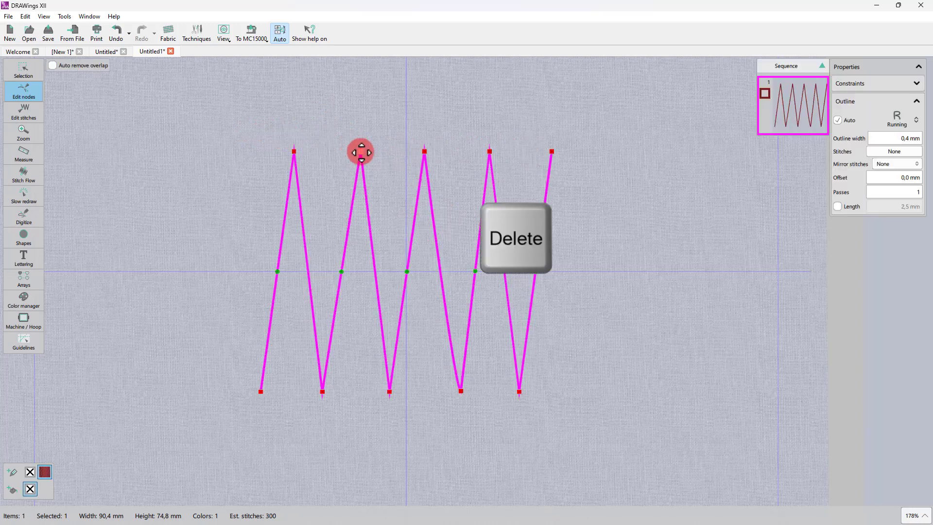
pyautogui.click(360, 152)
pyautogui.press('Delete')
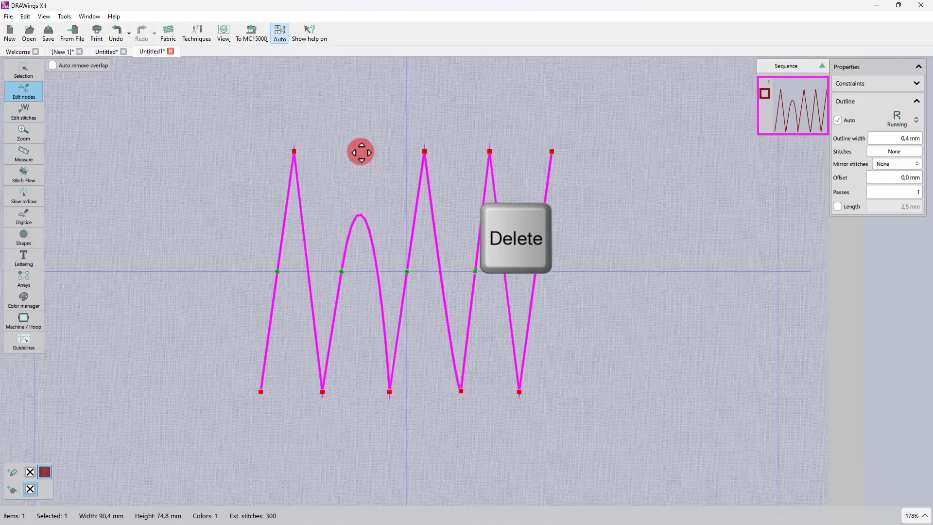
# Step: Delete the four remaining top nodes together, and then the mid-height node on the second arch
pyautogui.moveTo(264, 118); pyautogui.dragTo(615, 188)
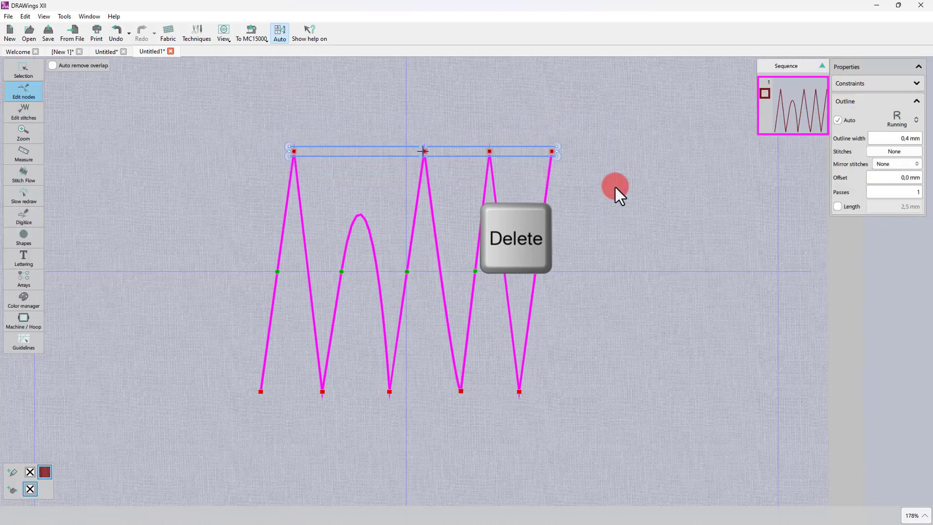
pyautogui.press('Delete')
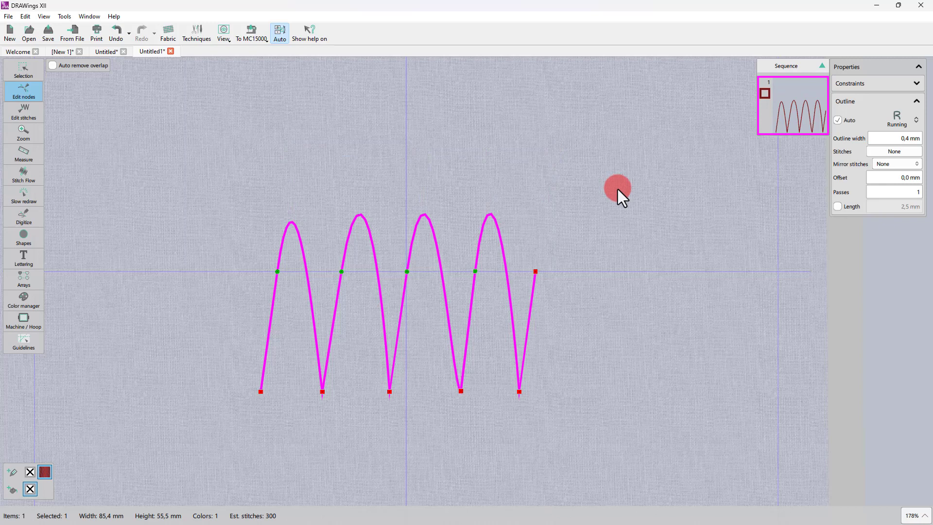
pyautogui.rightClick(341, 271)
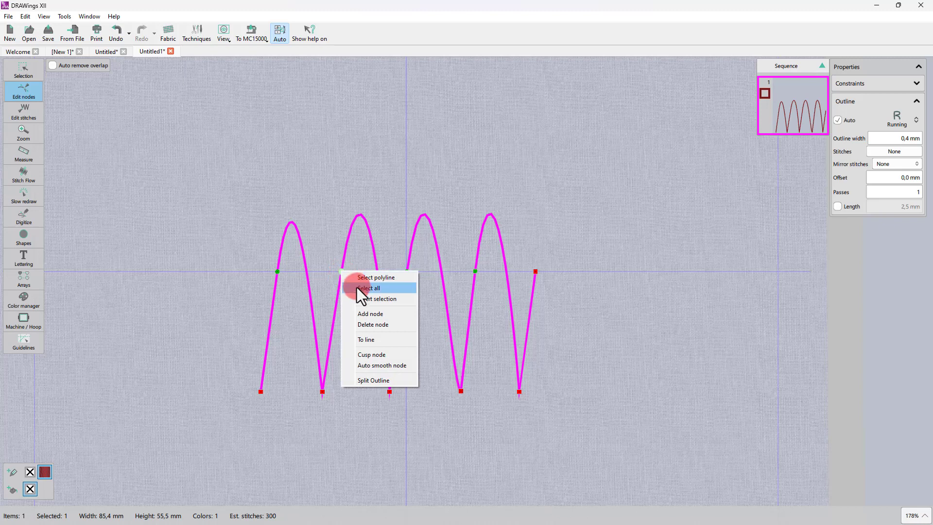
pyautogui.click(377, 325)
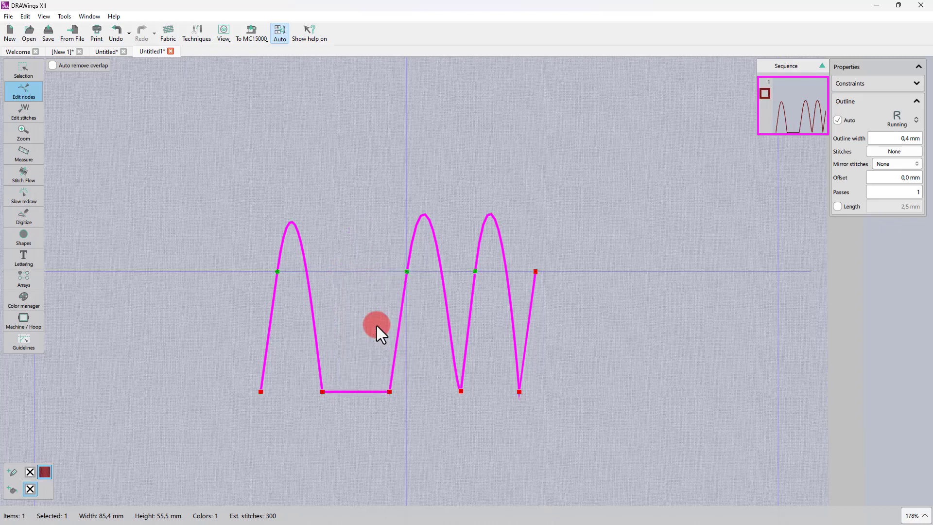